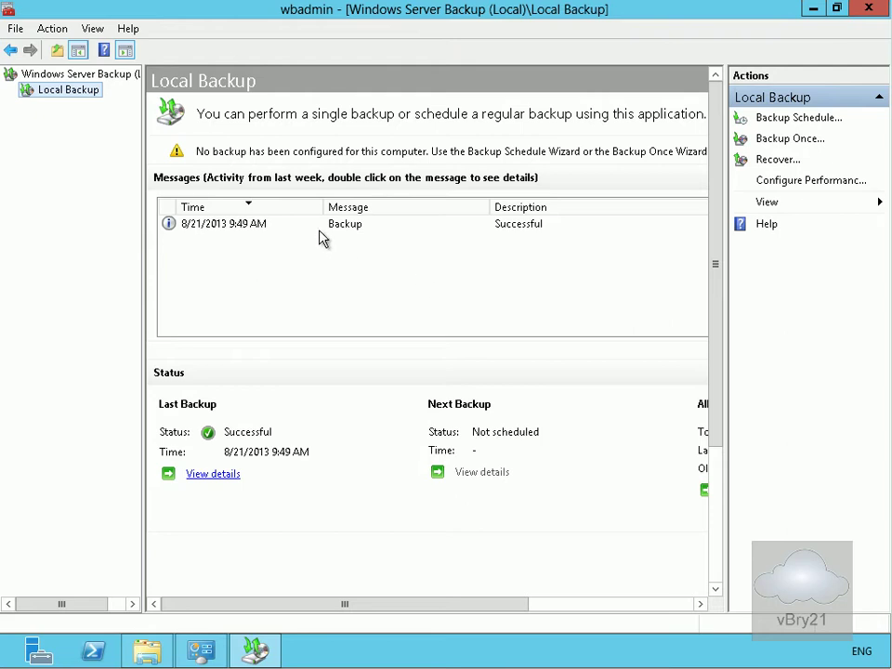
Launch the Recovery Wizard from Windows Server Backup's Actions pane.
{"action": "left_click", "coordinate": [779, 162]}
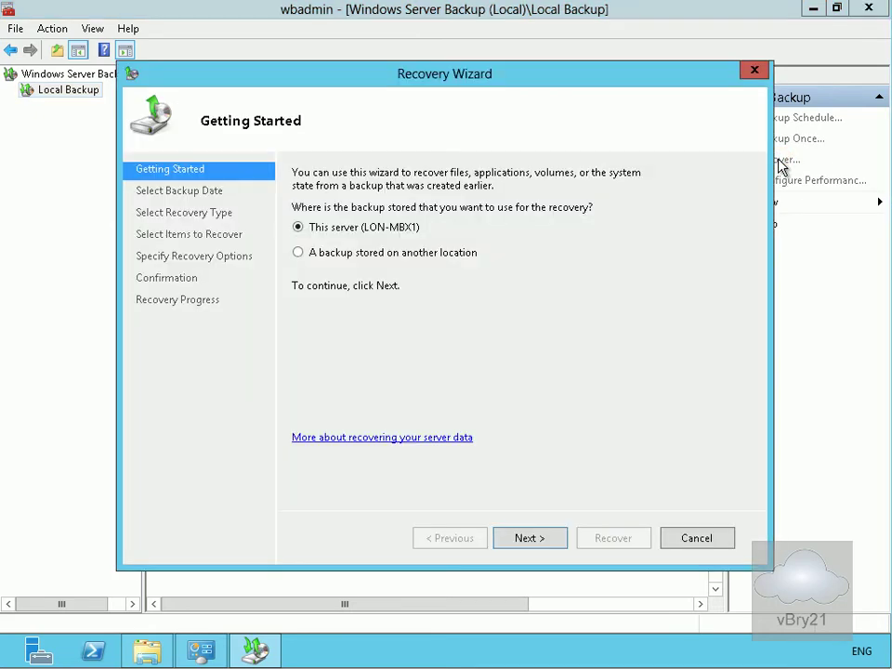
Choose a backup stored on another location, in a remote shared folder.
{"action": "left_click", "coordinate": [474, 252]}
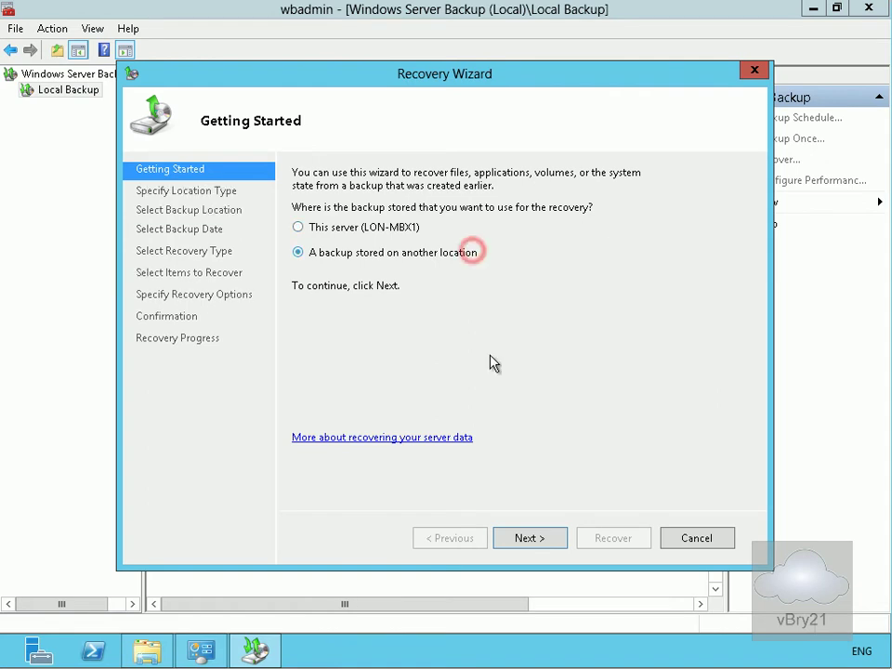
{"action": "left_click", "coordinate": [530, 539]}
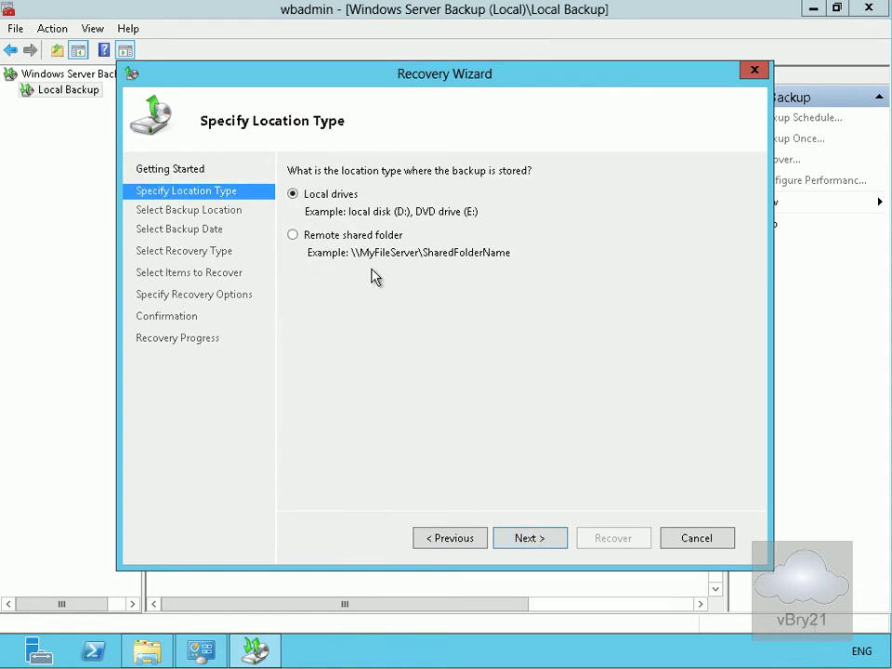
{"action": "left_click", "coordinate": [362, 238]}
{"action": "left_click", "coordinate": [524, 535]}
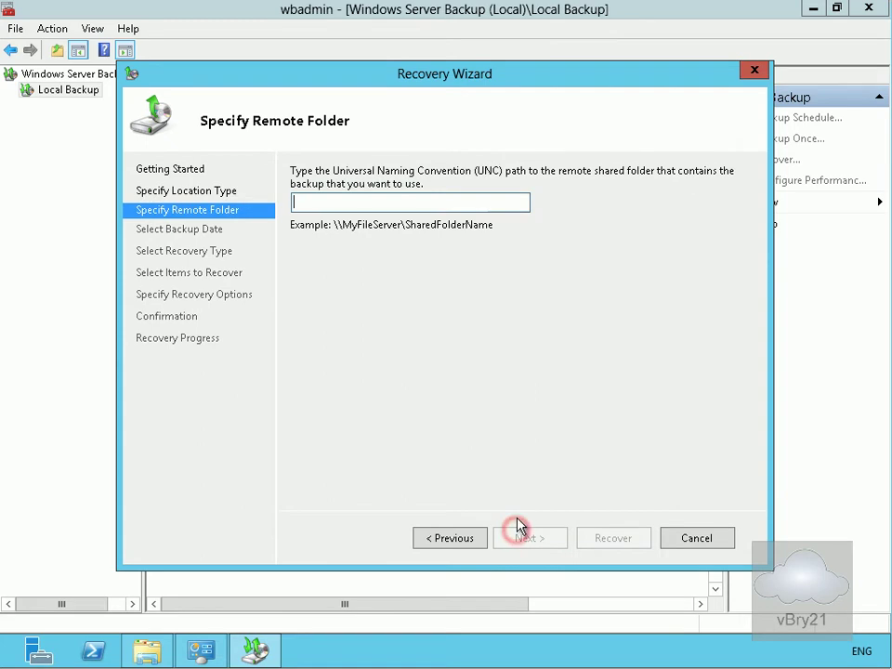
Point the wizard to the \\lon-cas1\Backup share and accept the 8/21/2013 9:49 AM backup.
{"action": "type", "text": "\\\\lo"}
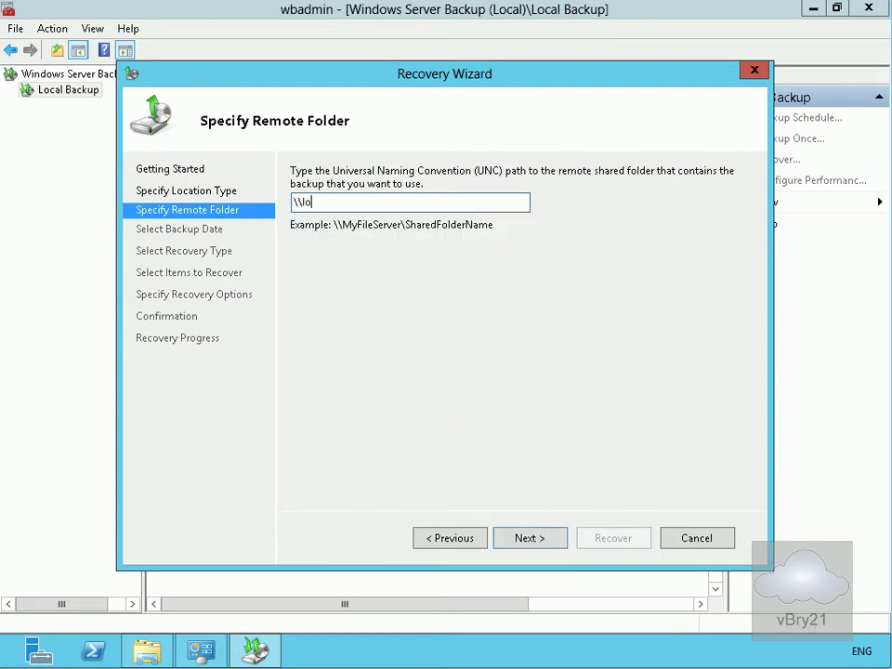
{"action": "type", "text": "n-cas1\\"}
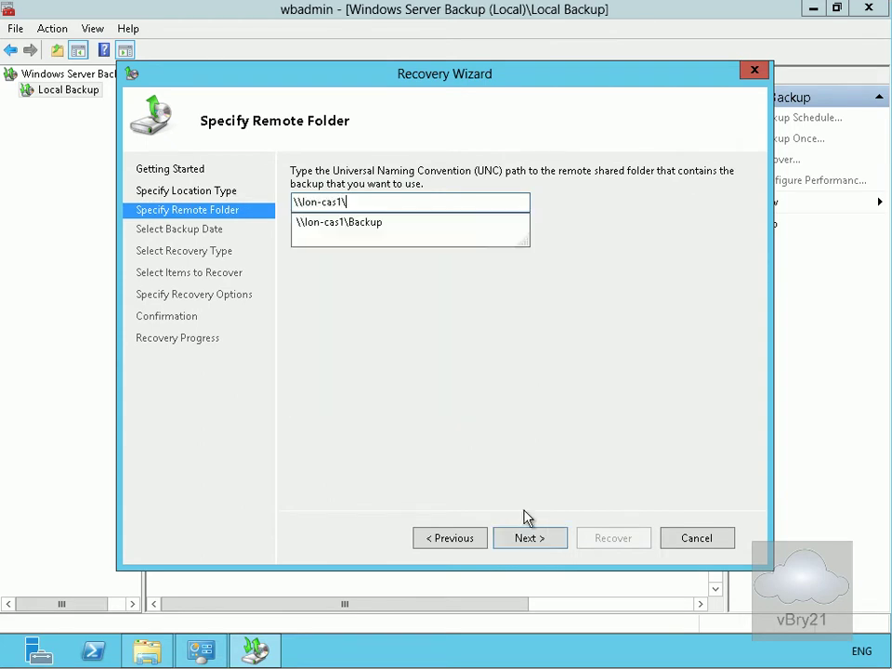
{"action": "left_click", "coordinate": [370, 226]}
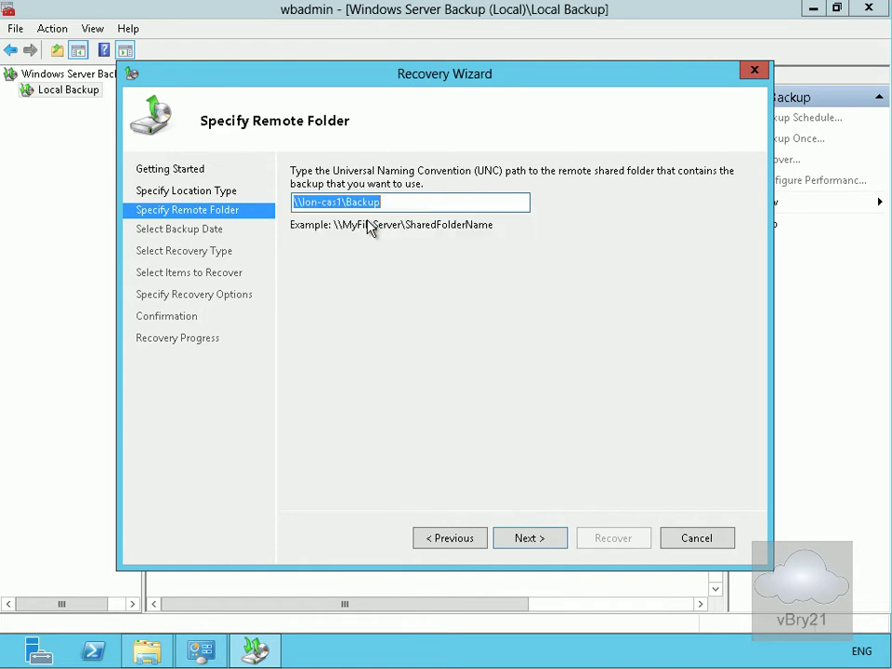
{"action": "left_click", "coordinate": [523, 544]}
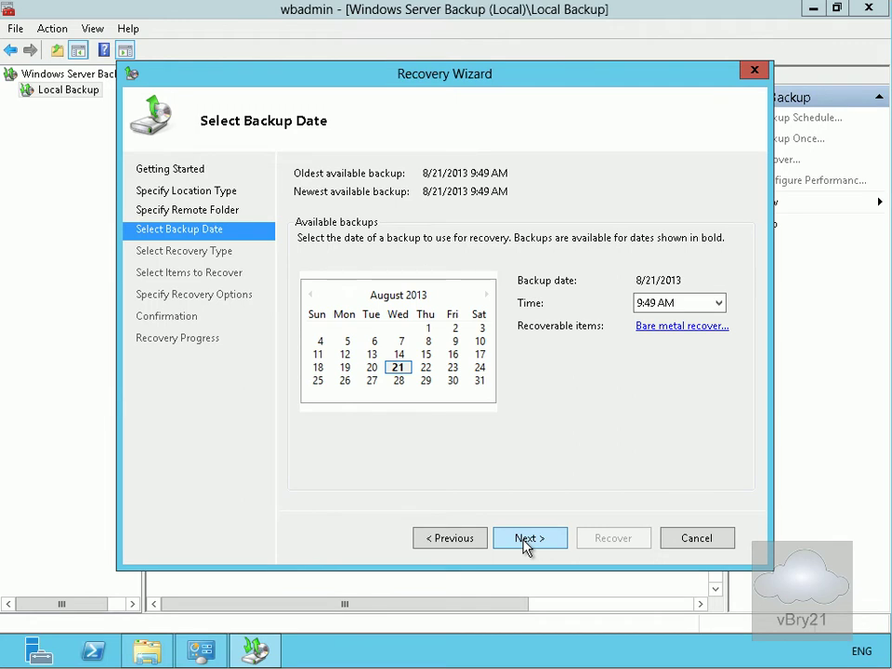
{"action": "left_click", "coordinate": [525, 539]}
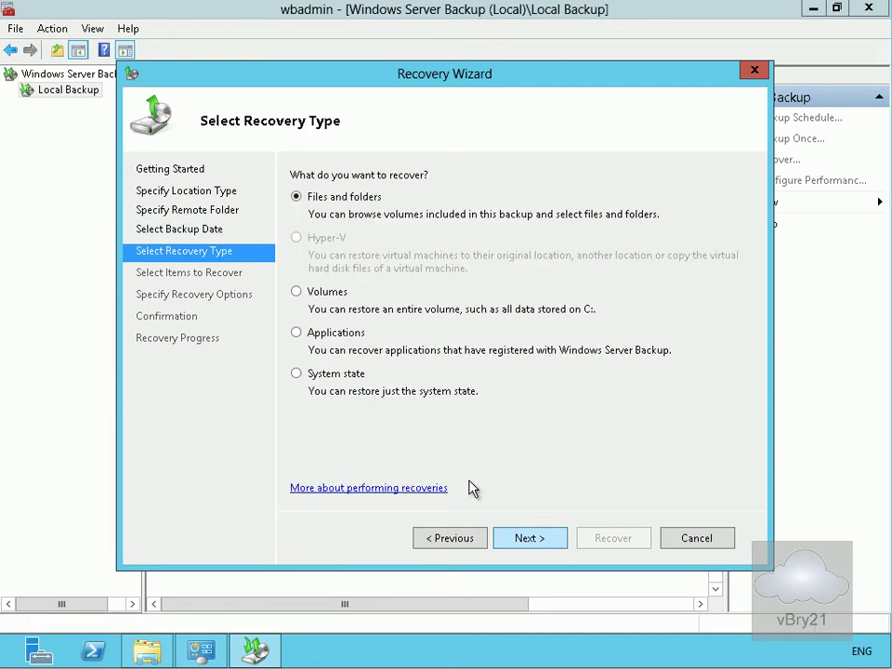
Choose to recover application data, with Exchange as the application.
{"action": "left_click", "coordinate": [346, 337]}
{"action": "left_click", "coordinate": [527, 540]}
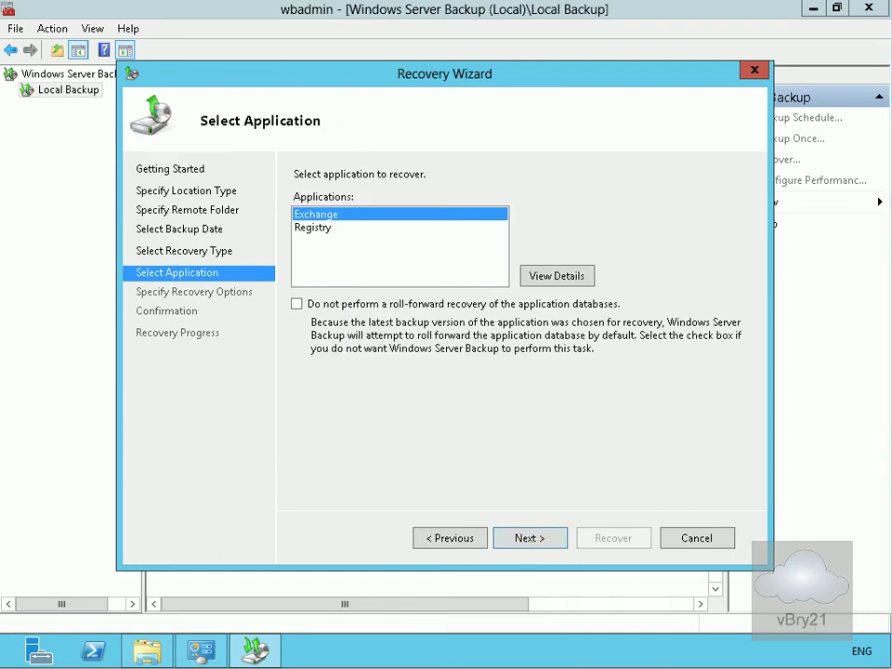
{"action": "left_click", "coordinate": [527, 541]}
Recover Exchange to another location, C:\Restore, and proceed to Confirmation.
{"action": "left_click", "coordinate": [407, 237]}
{"action": "left_click", "coordinate": [518, 264]}
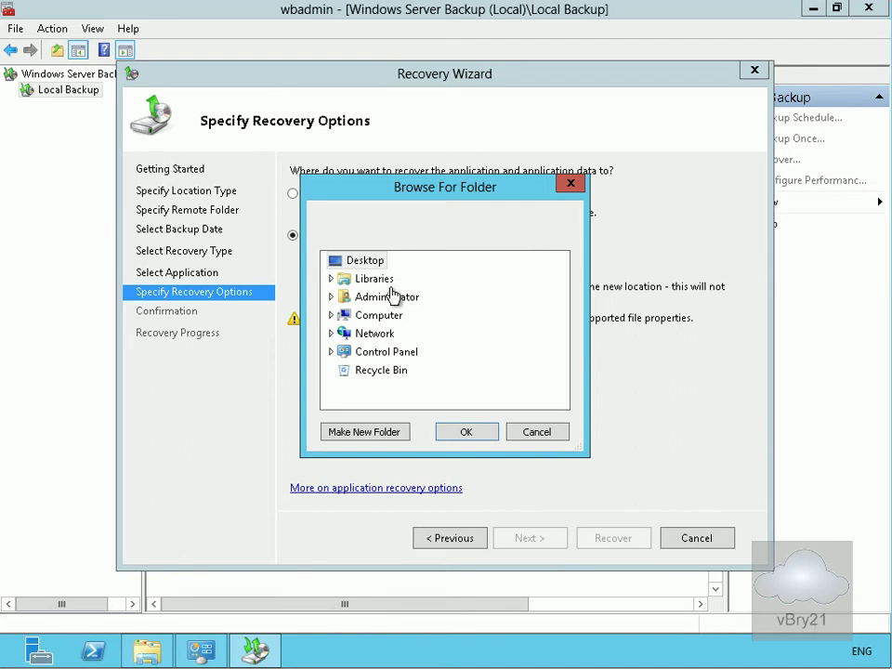
{"action": "left_click", "coordinate": [331, 315]}
{"action": "double_click", "coordinate": [365, 357]}
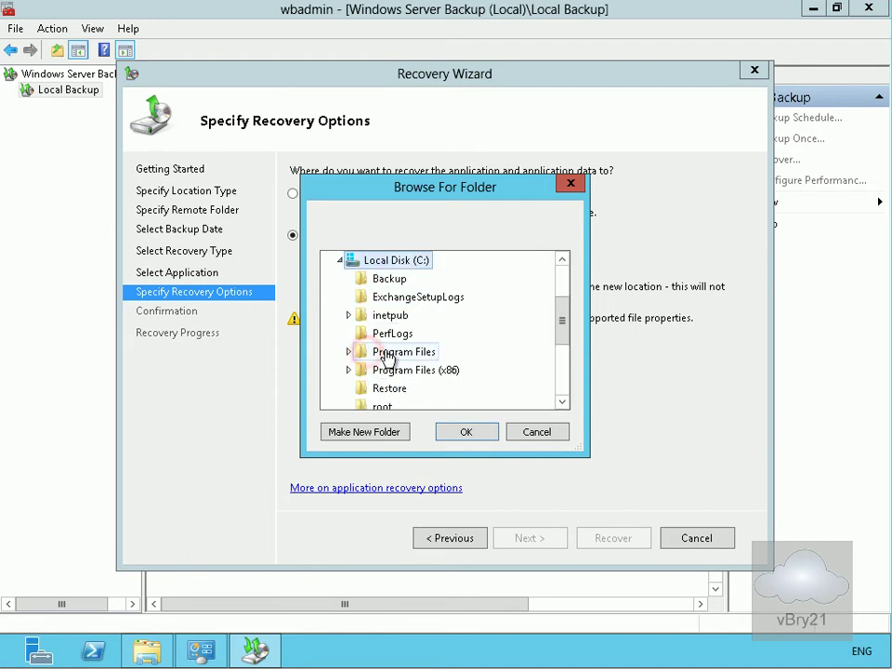
{"action": "left_click", "coordinate": [392, 388]}
{"action": "left_click", "coordinate": [468, 434]}
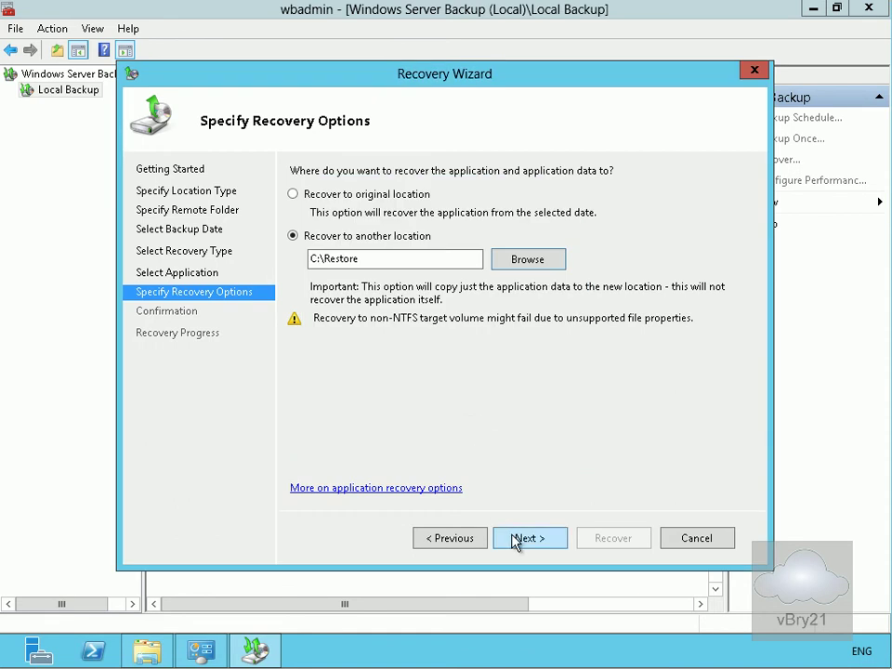
{"action": "left_click", "coordinate": [517, 539]}
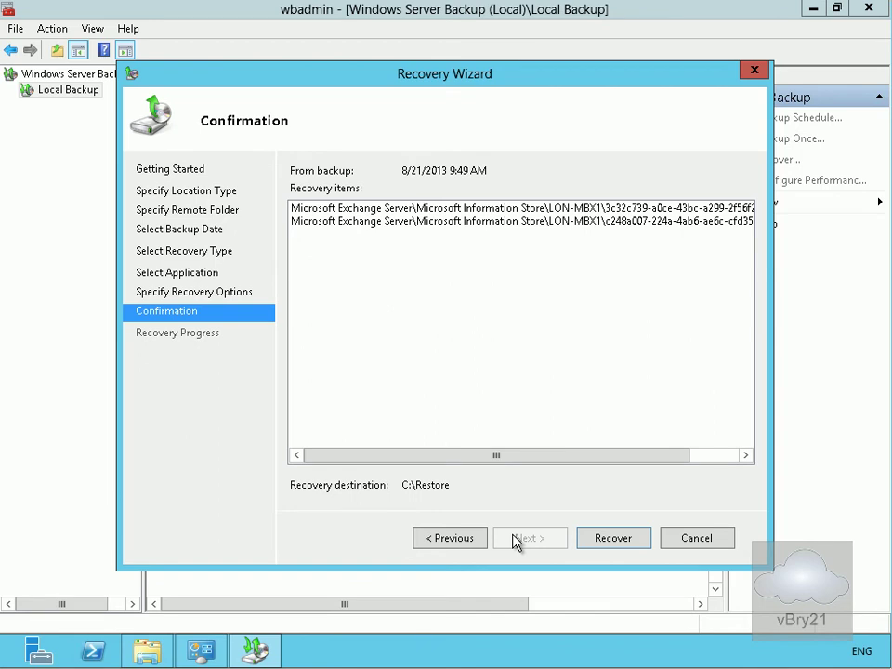
Run the Exchange recovery into C:\Restore and close it once Completed.
{"action": "left_click", "coordinate": [612, 540]}
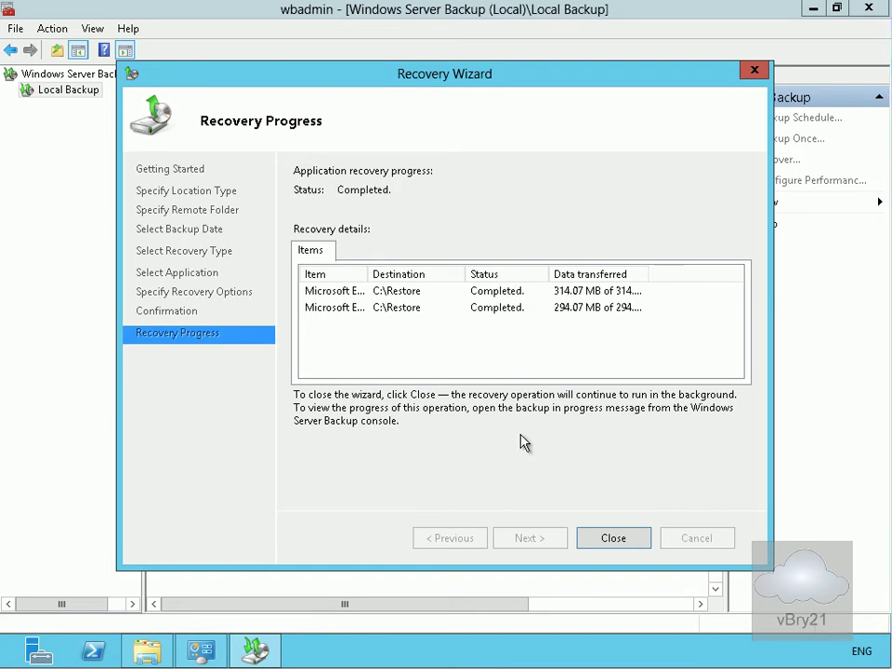
{"action": "left_click", "coordinate": [611, 540]}
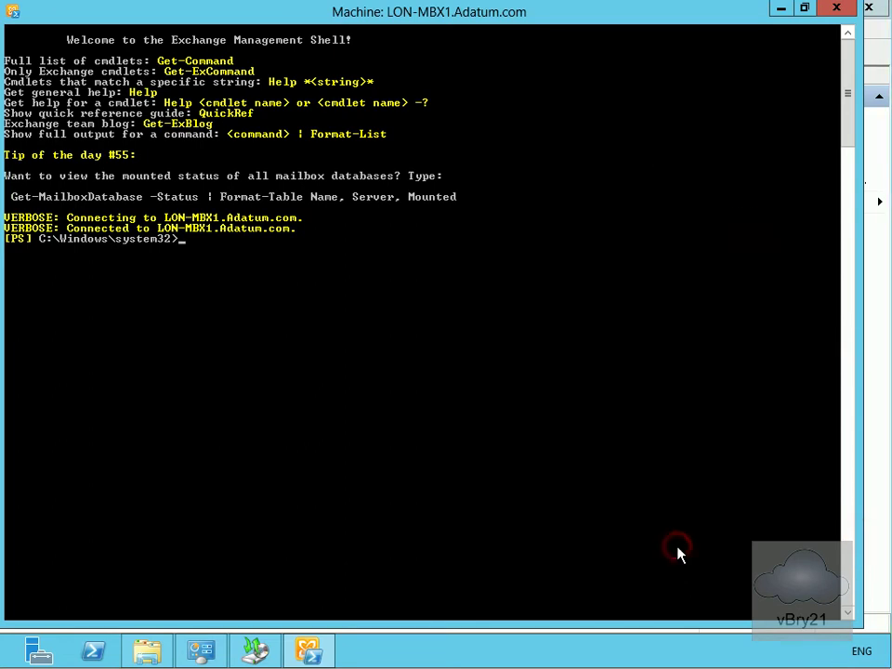
Clear the console and list Mailbox Database 1's name, GUID, edbfilepath and logfolderpath.
{"action": "type", "text": "cls"}
{"action": "key", "text": "Return"}
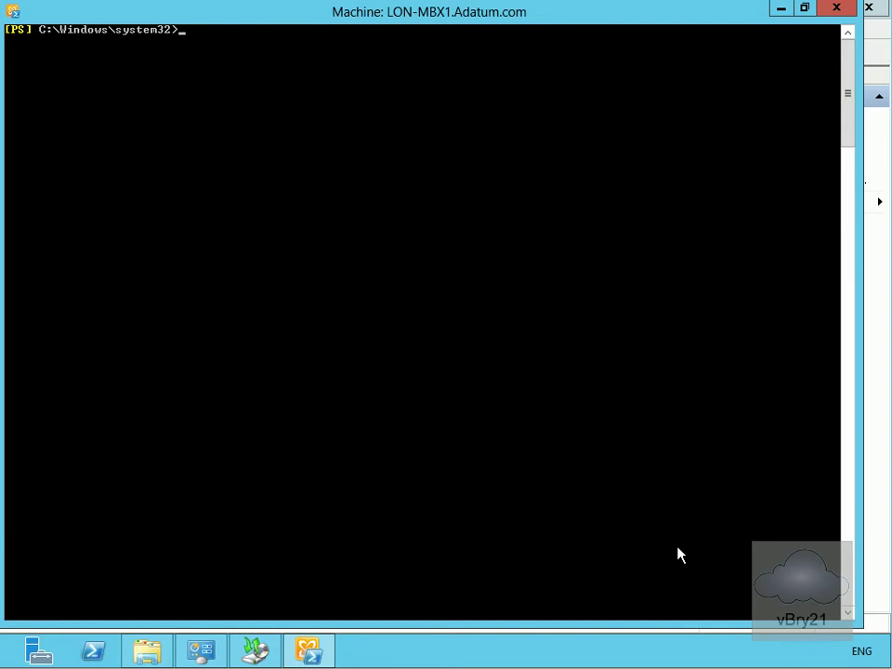
{"action": "right_click", "coordinate": [594, 421]}
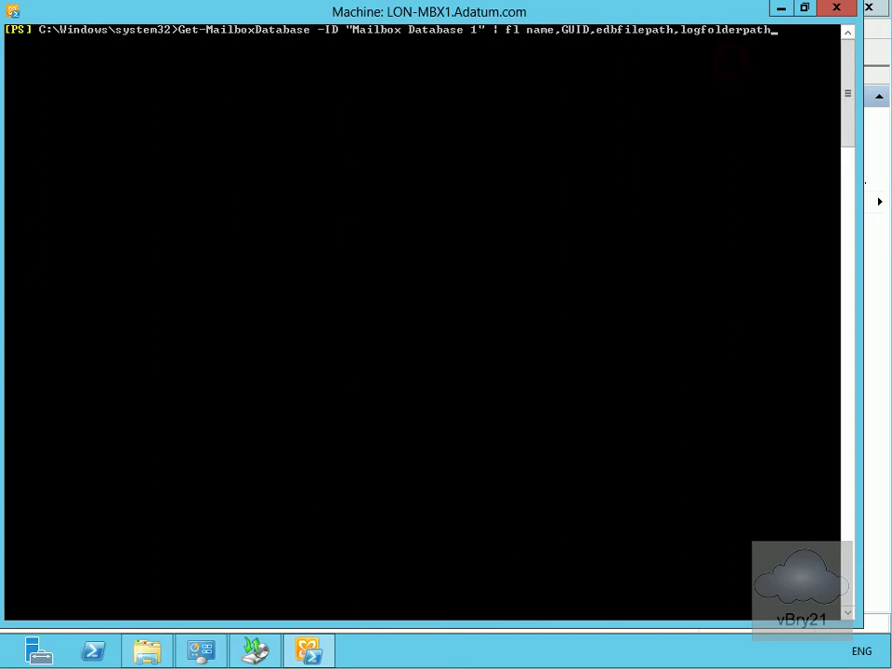
{"action": "key", "text": "Return"}
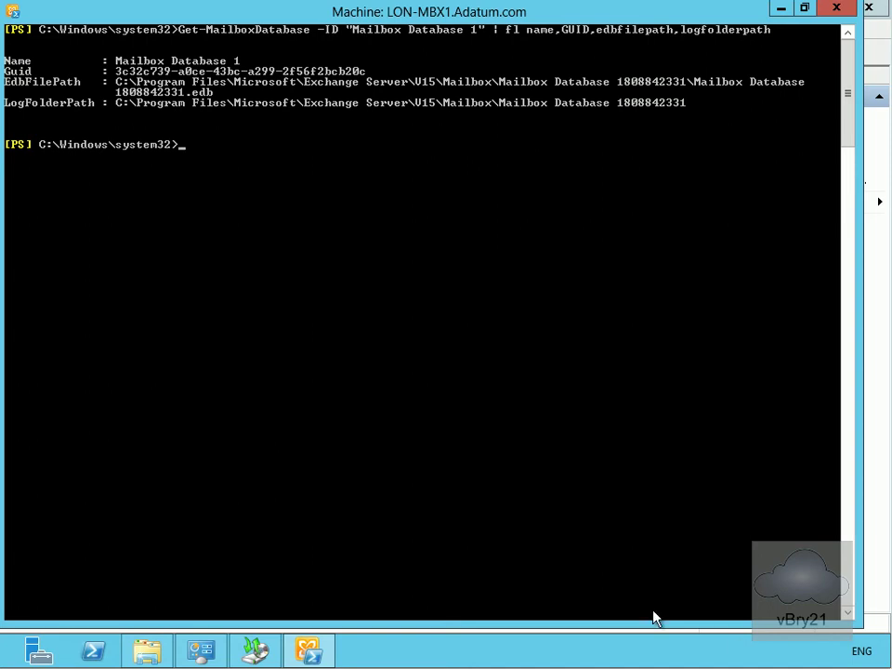
{"action": "left_click", "coordinate": [605, 571]}
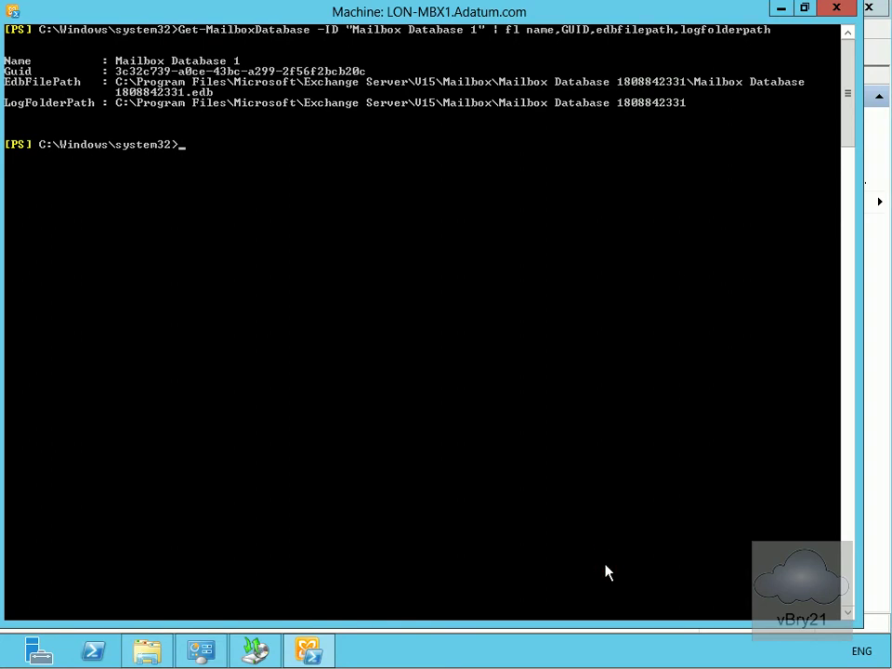
Create recovery database RecoveryDB on LON-MBX1 using the restored EDB and log paths.
{"action": "type", "text": "cls"}
{"action": "key", "text": "Return"}
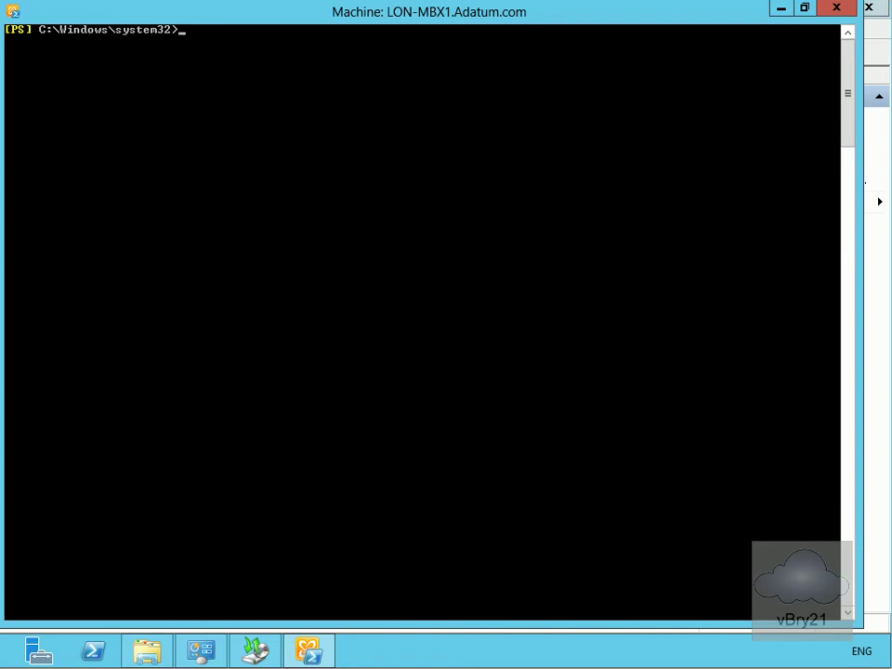
{"action": "right_click", "coordinate": [606, 573]}
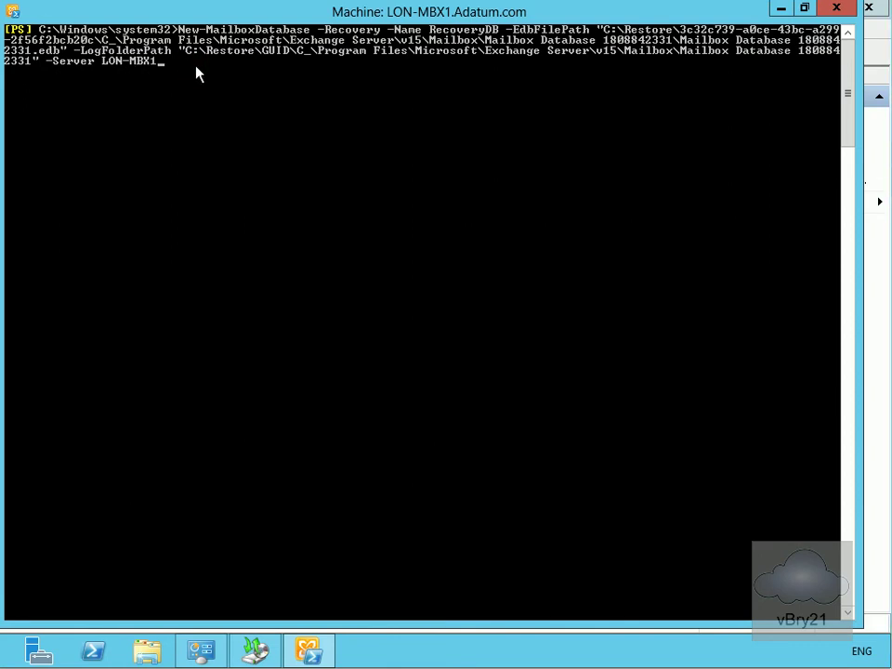
{"action": "key", "text": "Return"}
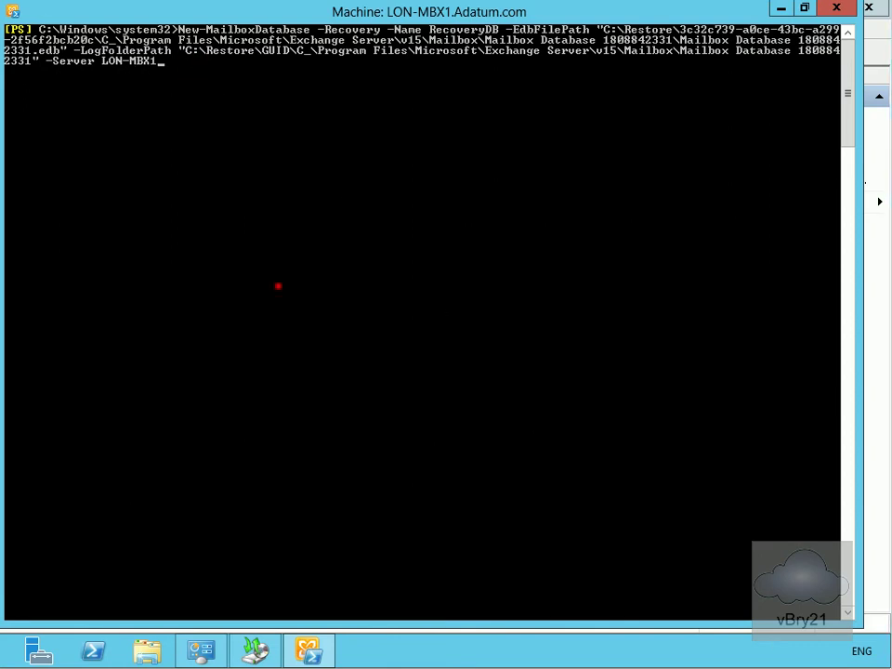
{"action": "left_click", "coordinate": [501, 450]}
Clear the console and enter the Restart-Service msexchangeis command.
{"action": "type", "text": "cls"}
{"action": "key", "text": "Return"}
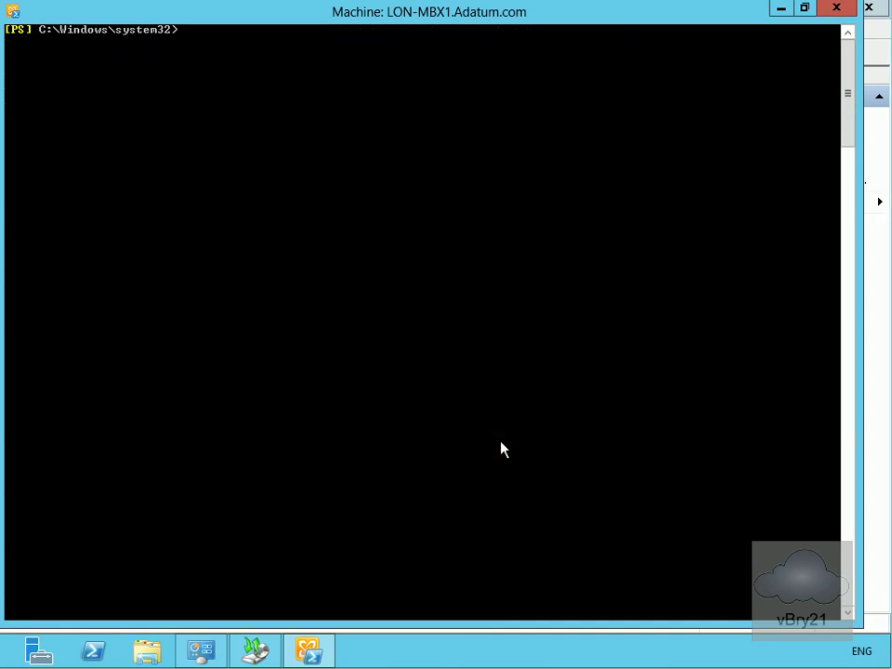
{"action": "right_click", "coordinate": [387, 370]}
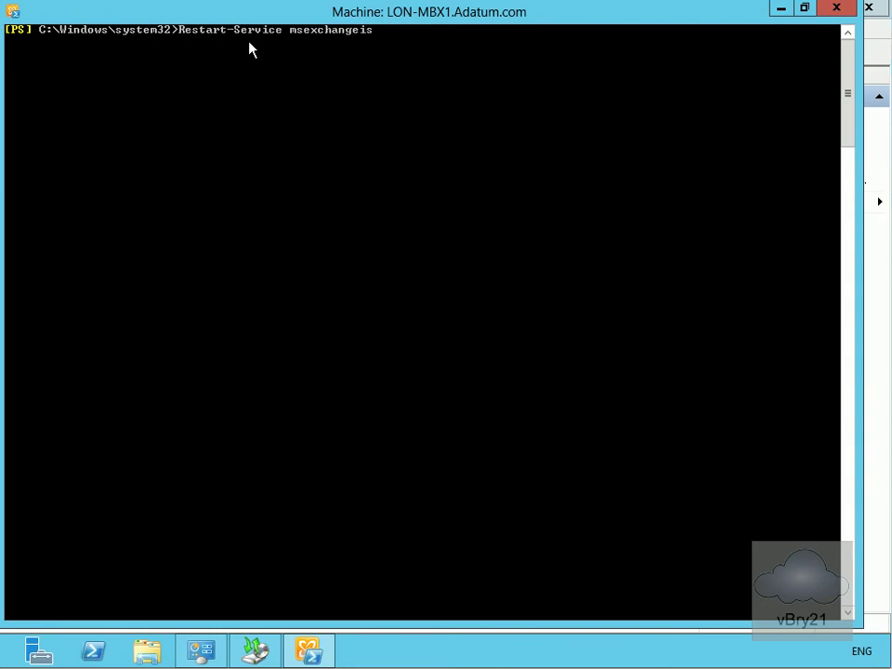
Run Restart-Service msexchangeis and clear the console once the prompt returns.
{"action": "left_click", "coordinate": [401, 53]}
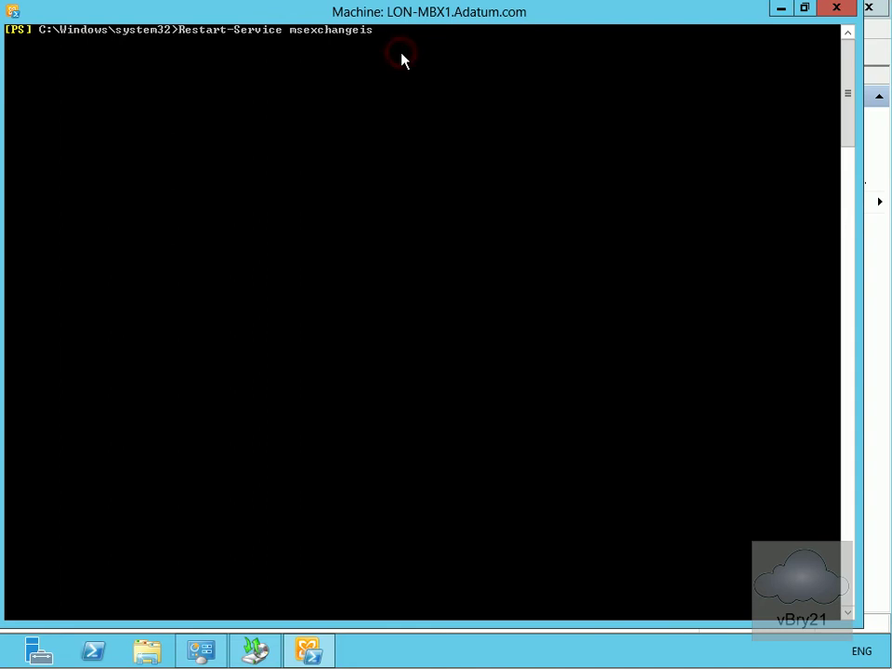
{"action": "left_click", "coordinate": [552, 317]}
{"action": "key", "text": "Return"}
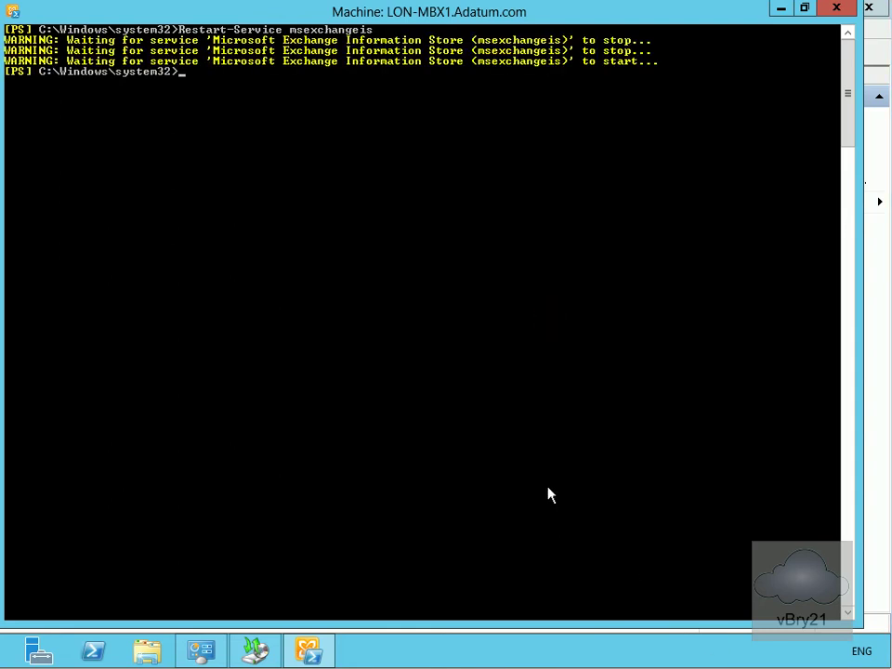
{"action": "left_click", "coordinate": [524, 393]}
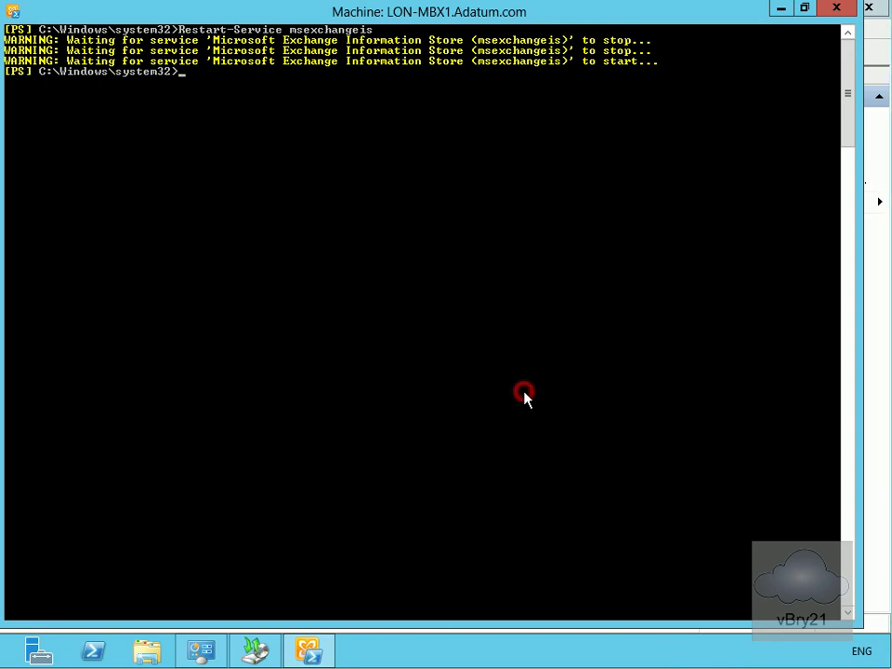
{"action": "type", "text": "cls"}
{"action": "key", "text": "Return"}
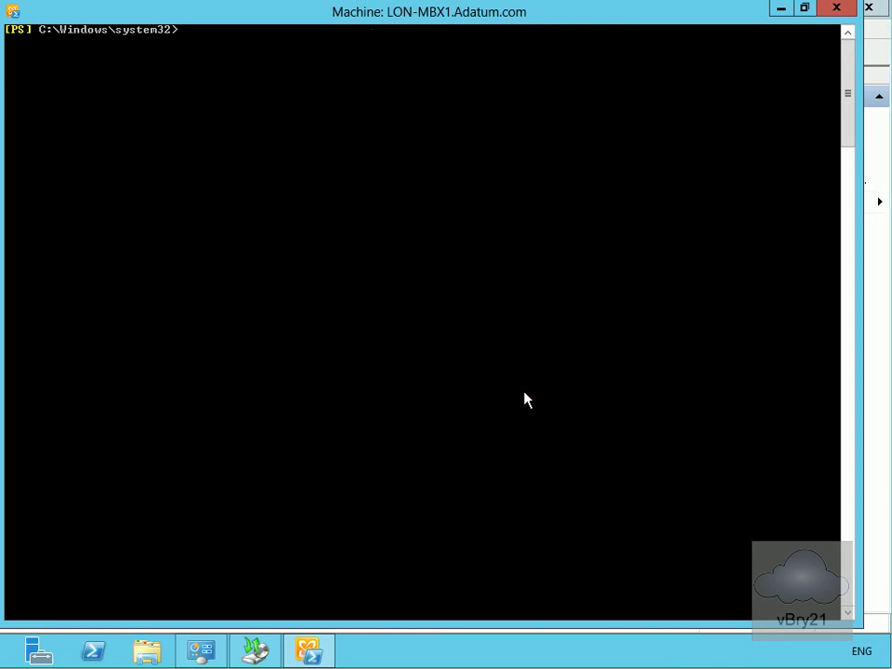
{"action": "right_click", "coordinate": [524, 400]}
{"action": "left_click", "coordinate": [363, 96]}
{"action": "key", "text": "Return"}
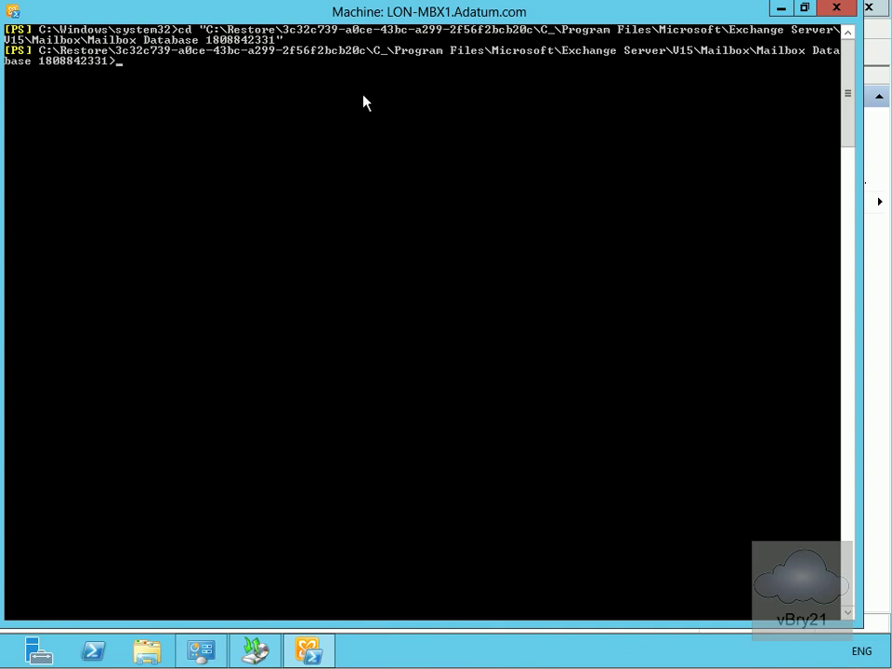
{"action": "type", "text": "cls"}
{"action": "key", "text": "Return"}
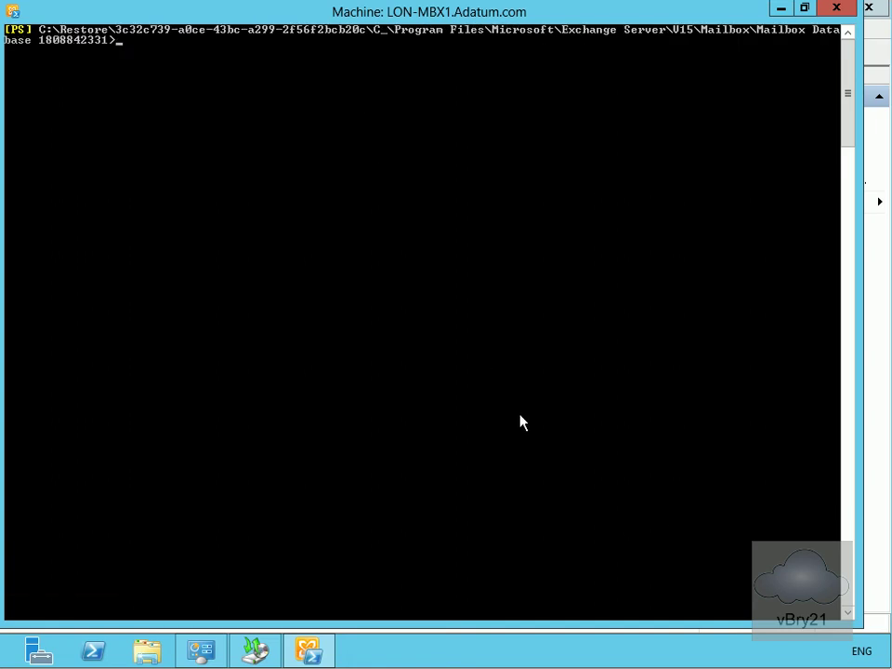
Run the eseutil /r E00 /i /d soft recovery on the restored database.
{"action": "type", "text": "eseutil /r E00 /i /d"}
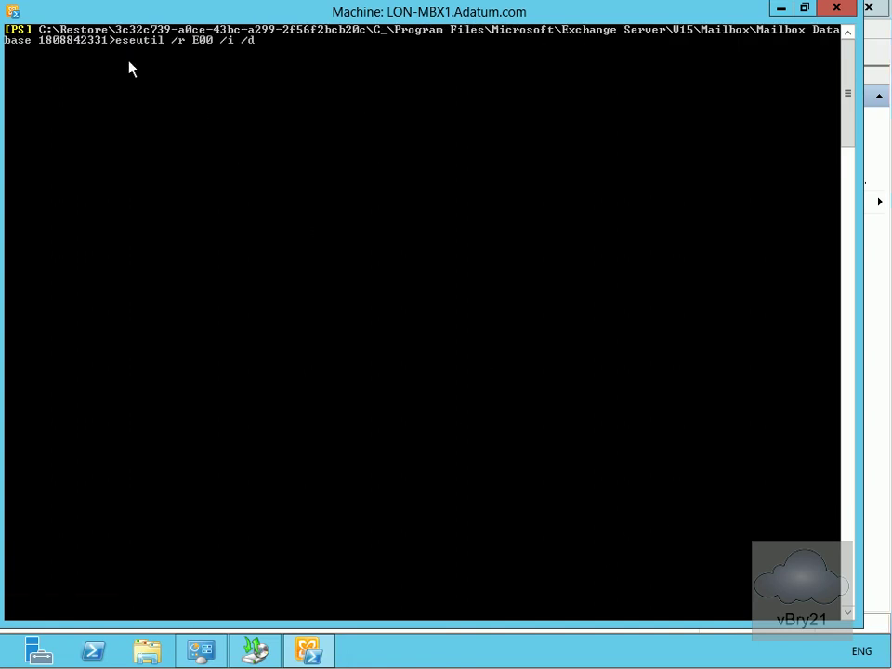
{"action": "left_click", "coordinate": [259, 80]}
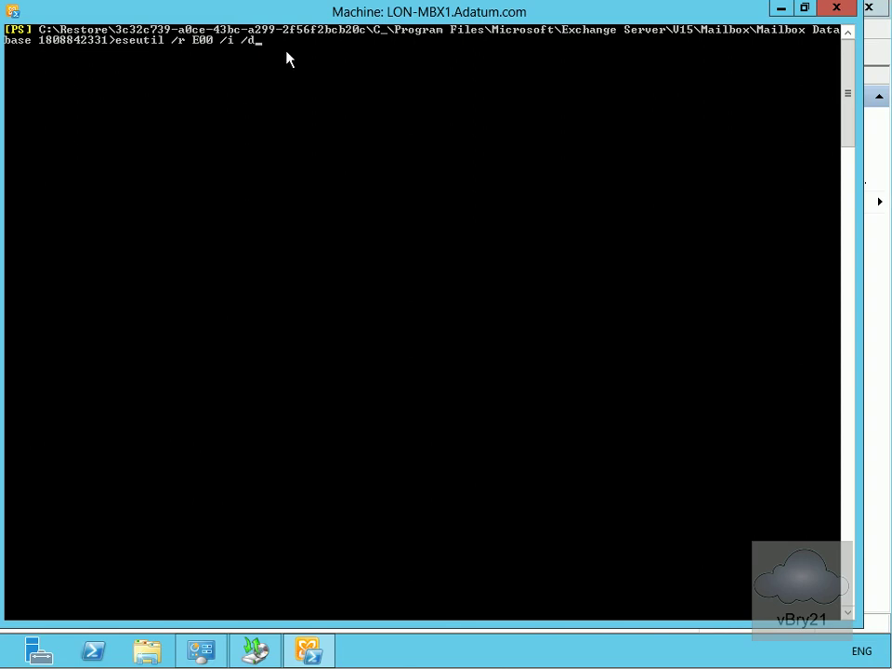
{"action": "key", "text": "Return"}
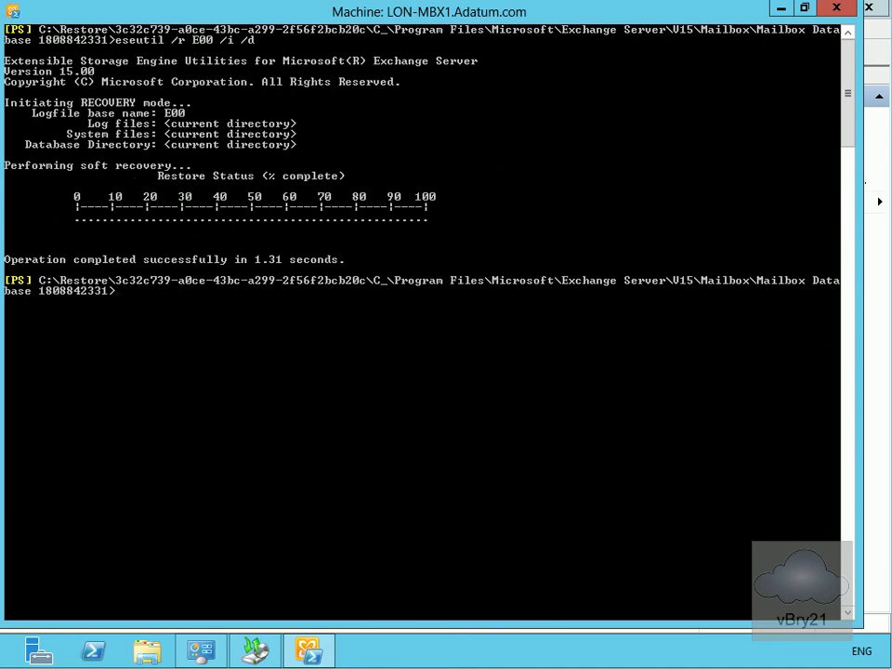
{"action": "left_click", "coordinate": [577, 554]}
Clear the console and run Mount-Database RecoveryDB.
{"action": "type", "text": "cls"}
{"action": "key", "text": "Return"}
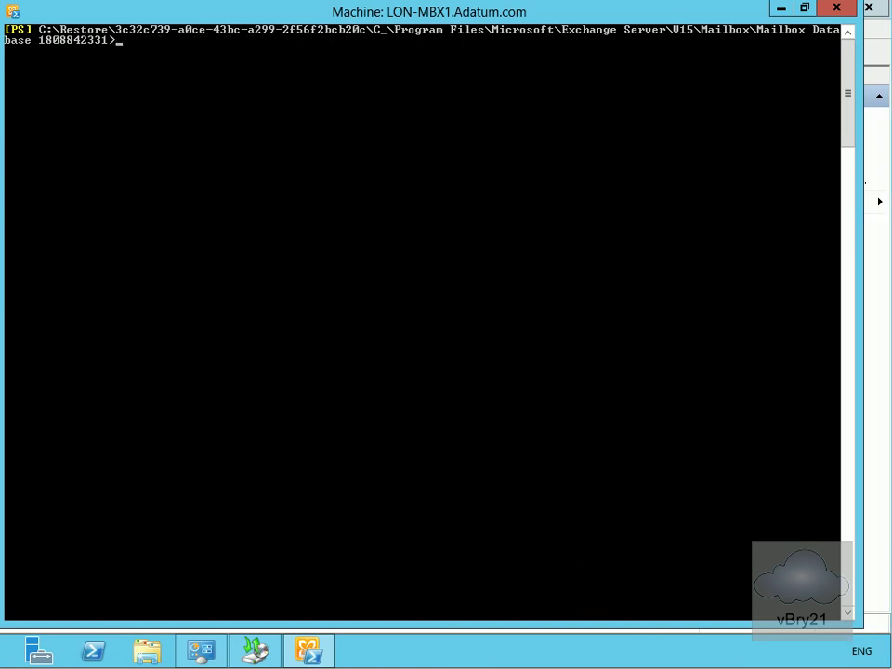
{"action": "right_click", "coordinate": [472, 472]}
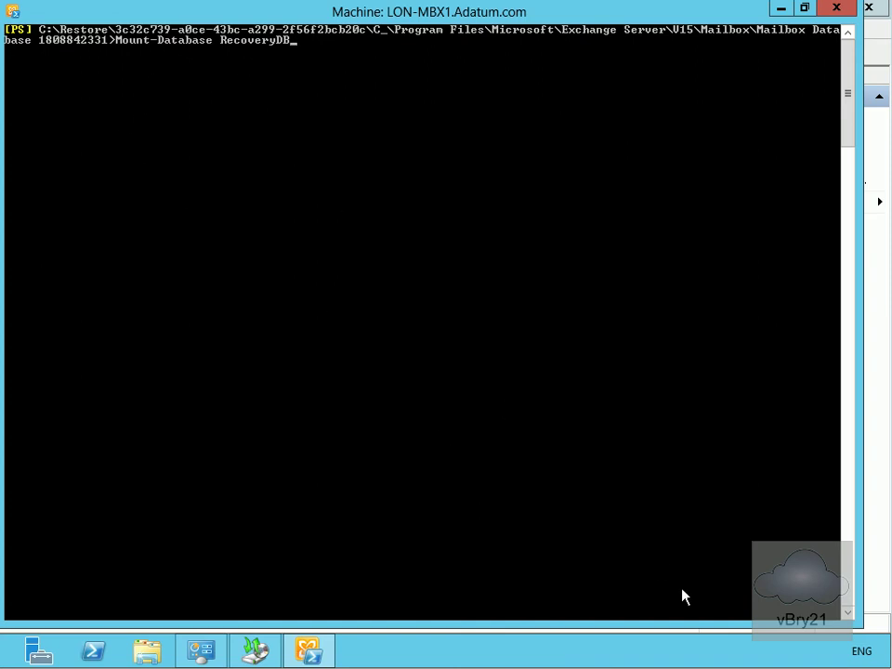
{"action": "key", "text": "Return"}
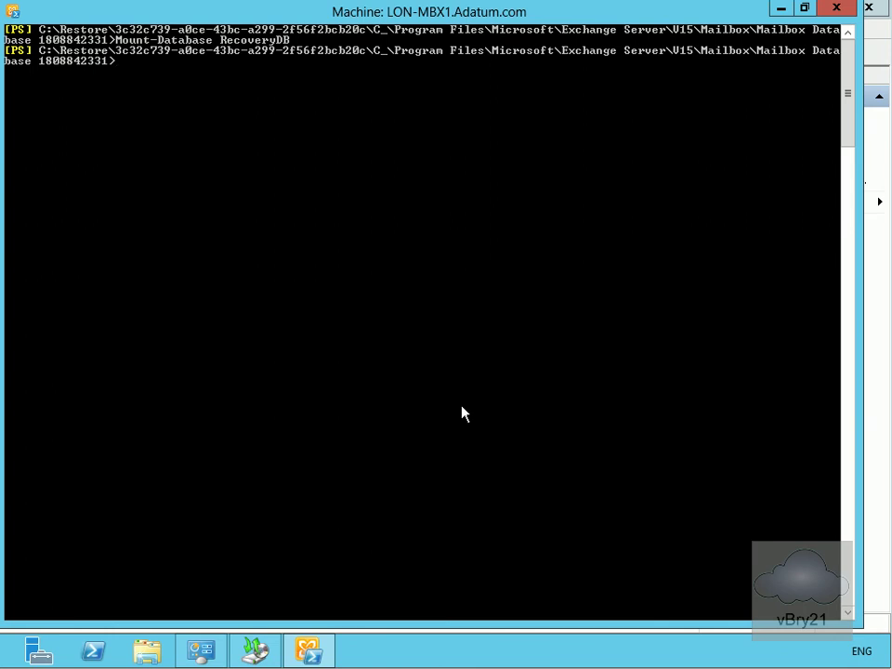
{"action": "left_click", "coordinate": [463, 407]}
Clear the console and enter the RecoveryDB mailbox statistics command.
{"action": "type", "text": "cls"}
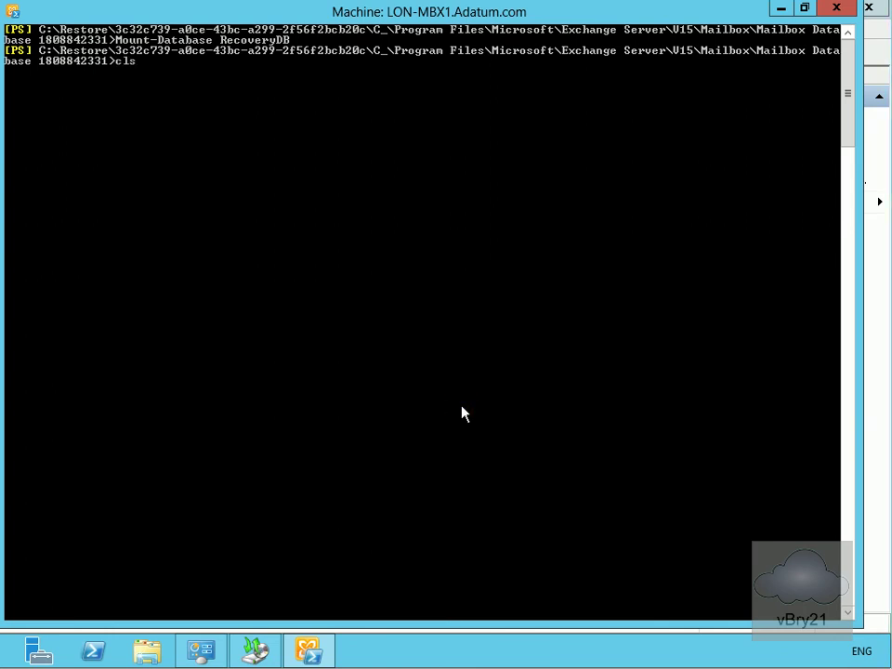
{"action": "key", "text": "Return"}
{"action": "right_click", "coordinate": [448, 299]}
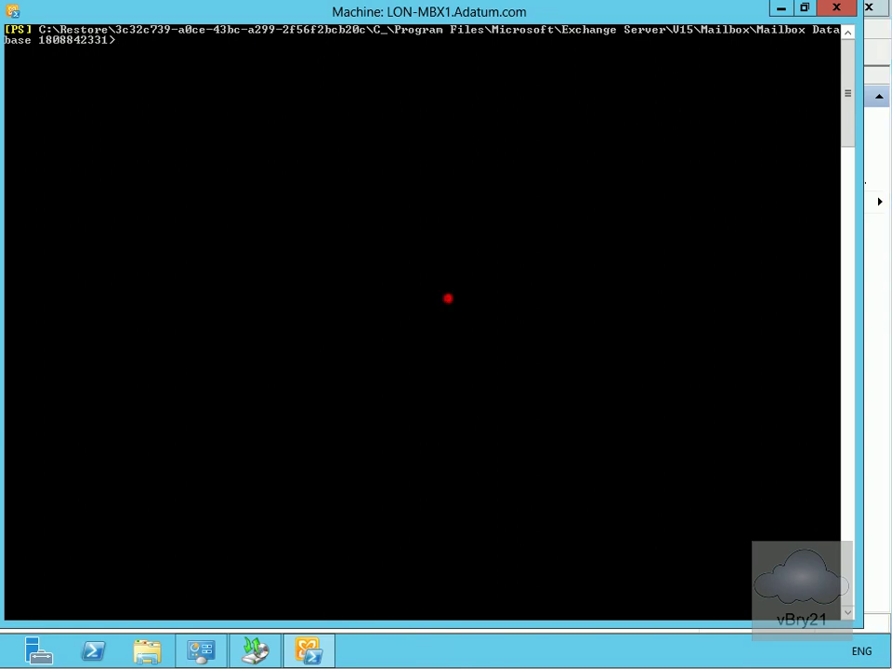
{"action": "left_click", "coordinate": [231, 82]}
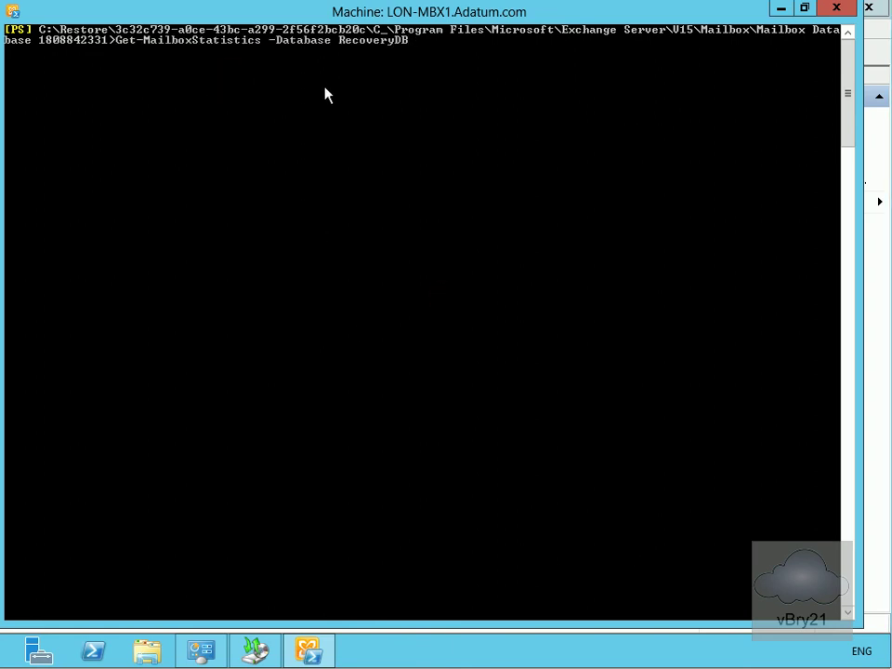
{"action": "key", "text": "Return"}
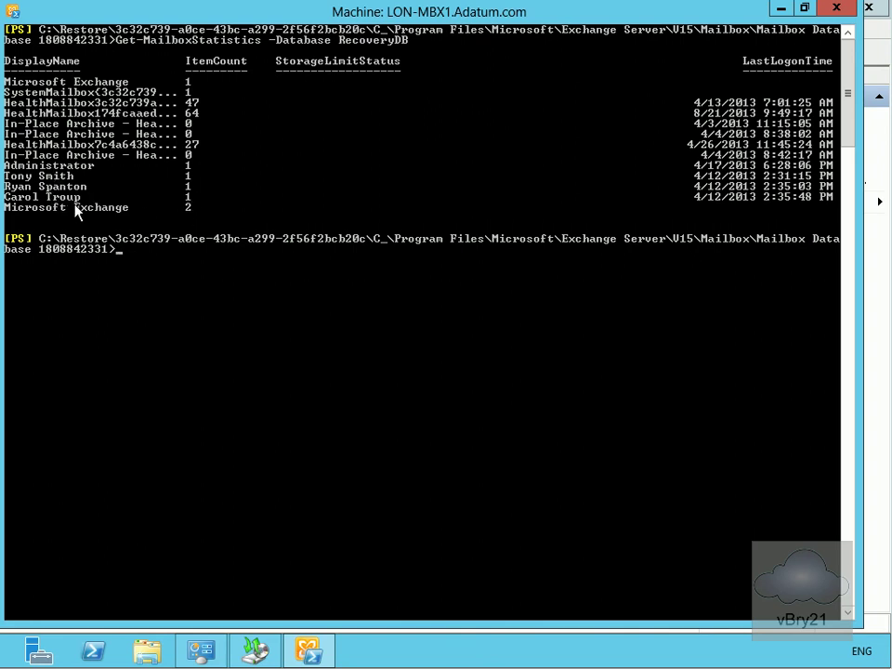
{"action": "left_click", "coordinate": [235, 361]}
{"action": "type", "text": "cls"}
{"action": "key", "text": "Return"}
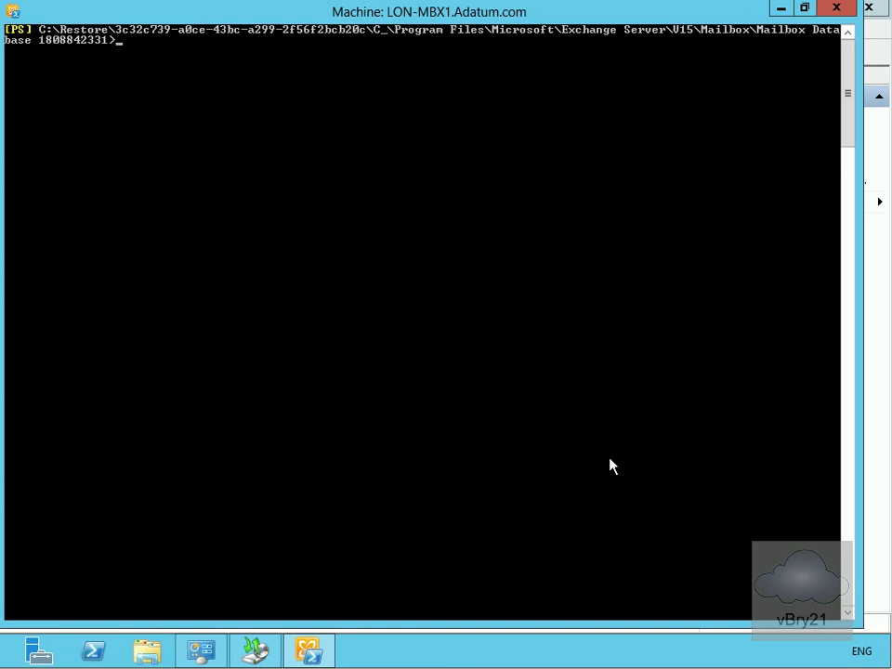
Submit New-MailboxRestoreRequest from RecoveryDB into the user's mailbox, then clear the console.
{"action": "right_click", "coordinate": [531, 434]}
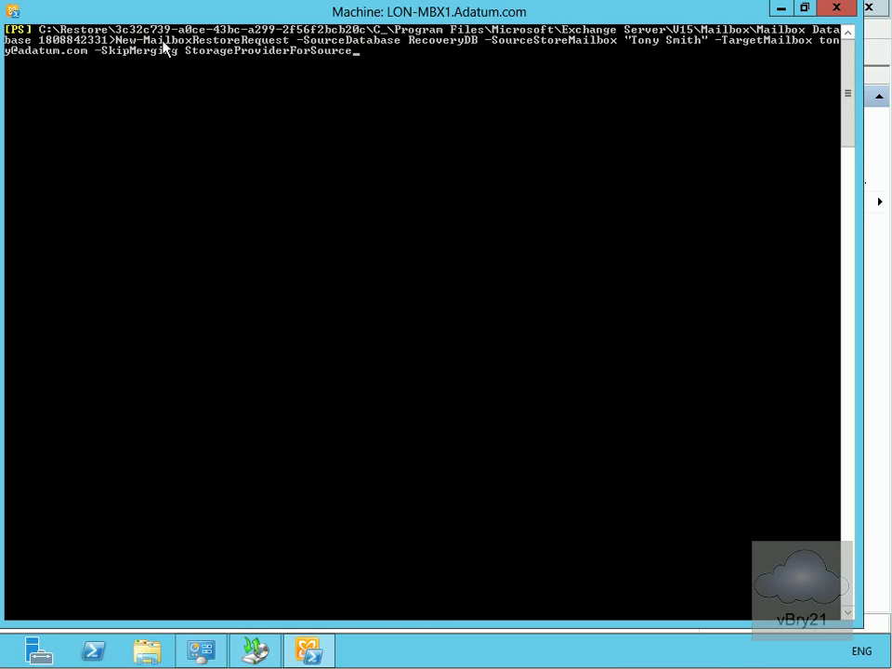
{"action": "left_click", "coordinate": [434, 108]}
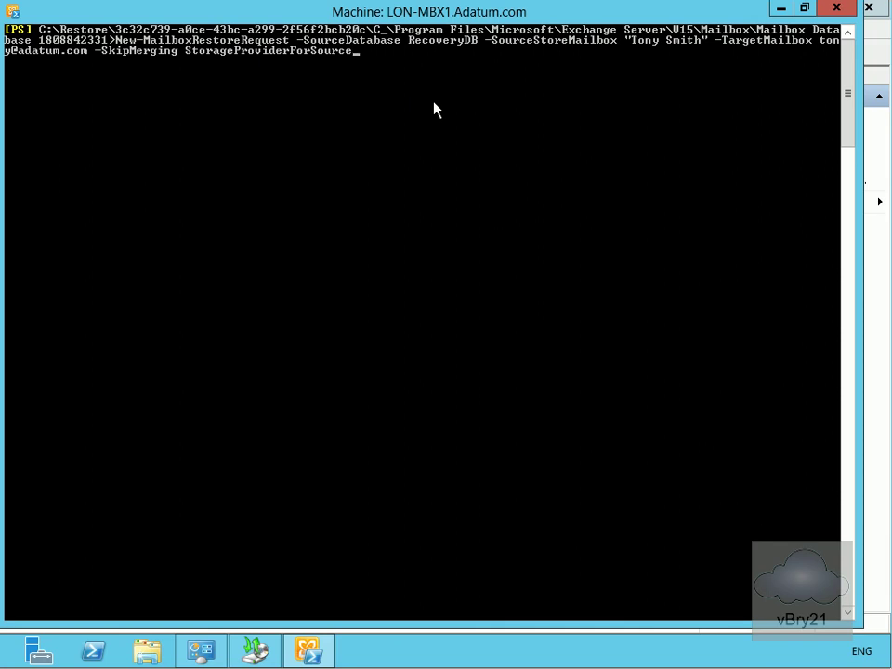
{"action": "key", "text": "Return"}
{"action": "left_click", "coordinate": [558, 497]}
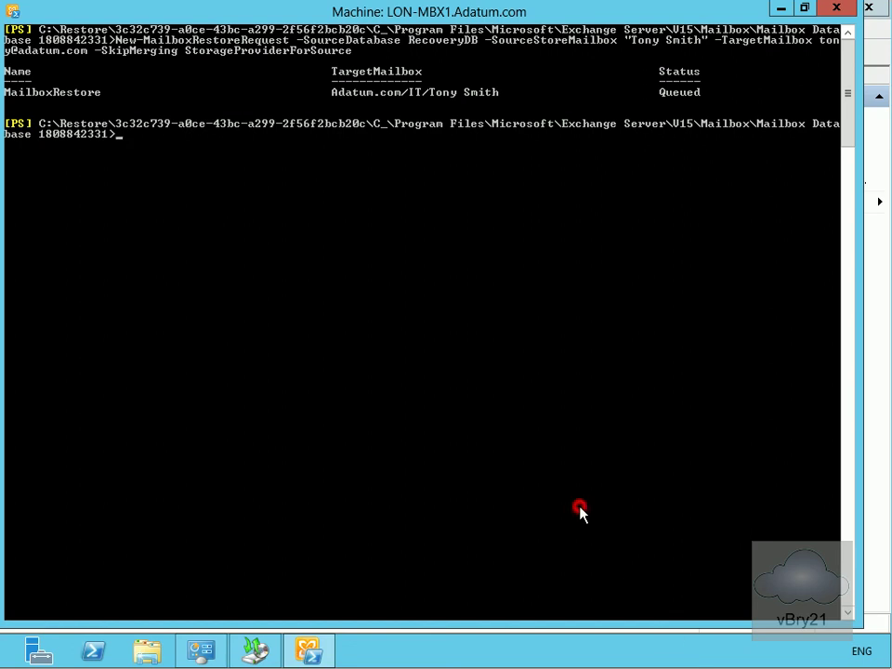
{"action": "type", "text": "cls"}
{"action": "key", "text": "Return"}
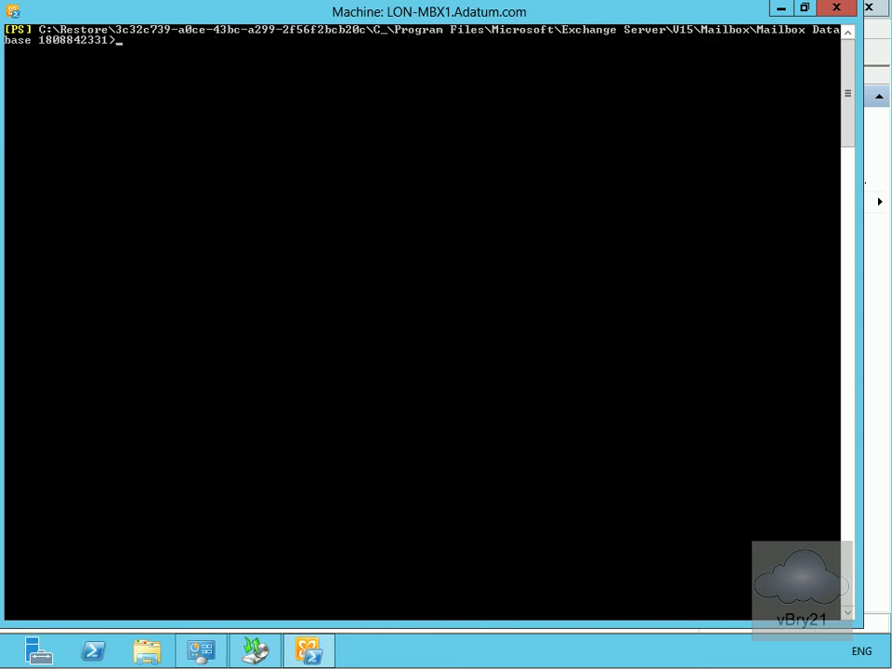
Run Get-MailboxRestoreRequest to confirm the MailboxRestore request shows Completed.
{"action": "right_click", "coordinate": [329, 331]}
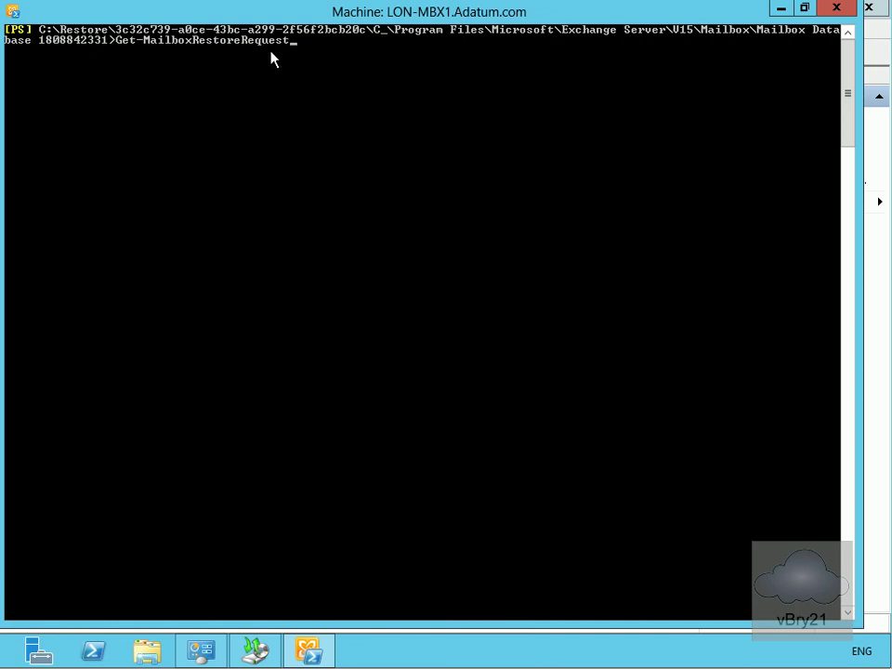
{"action": "key", "text": "Return"}
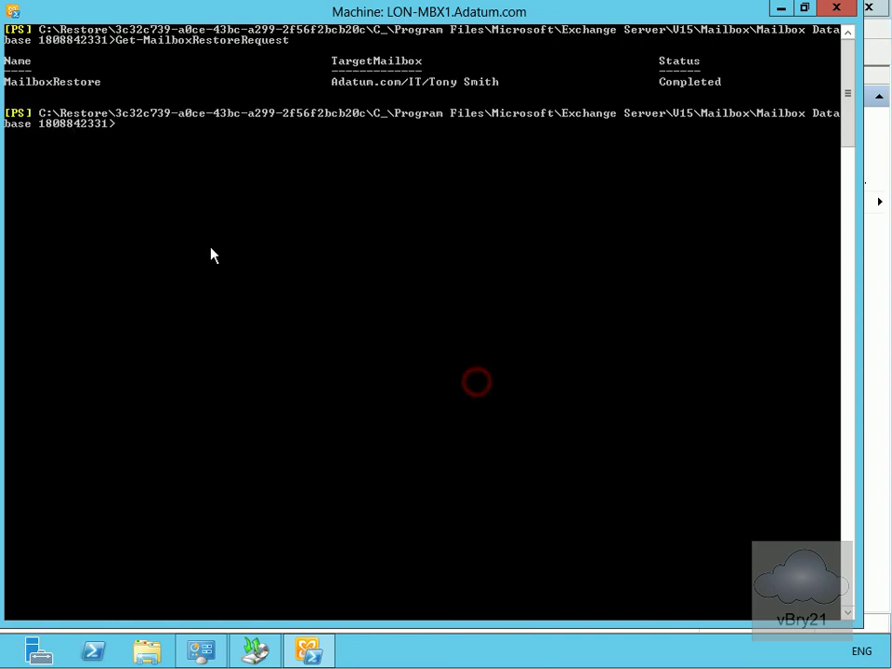